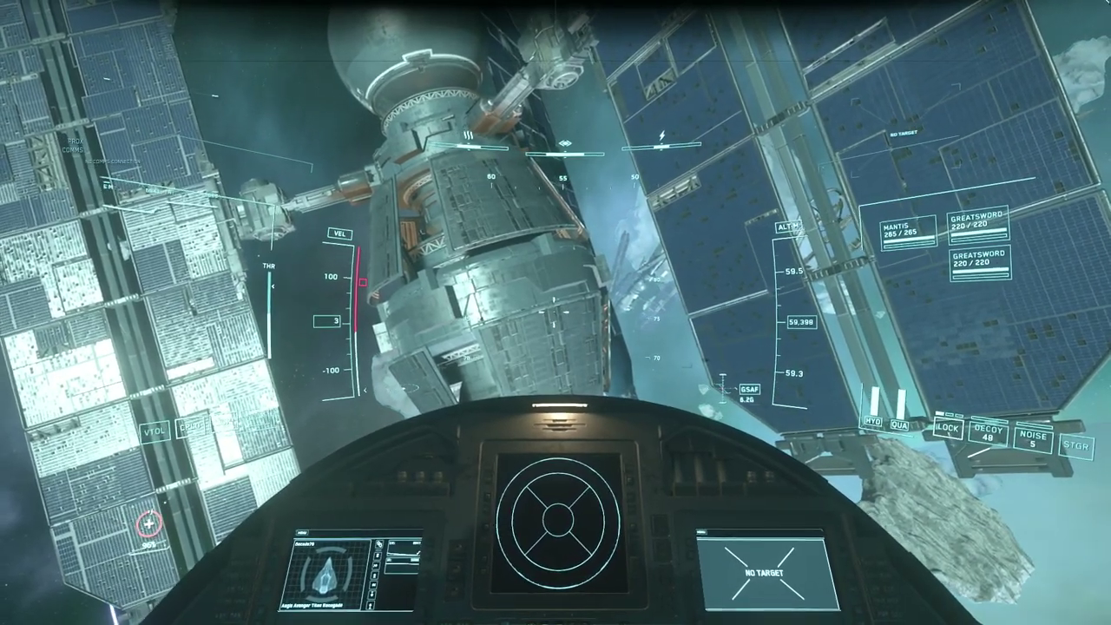
Quit Star Citizen from the cockpit view and confirm exiting to the desktop.
key("w")
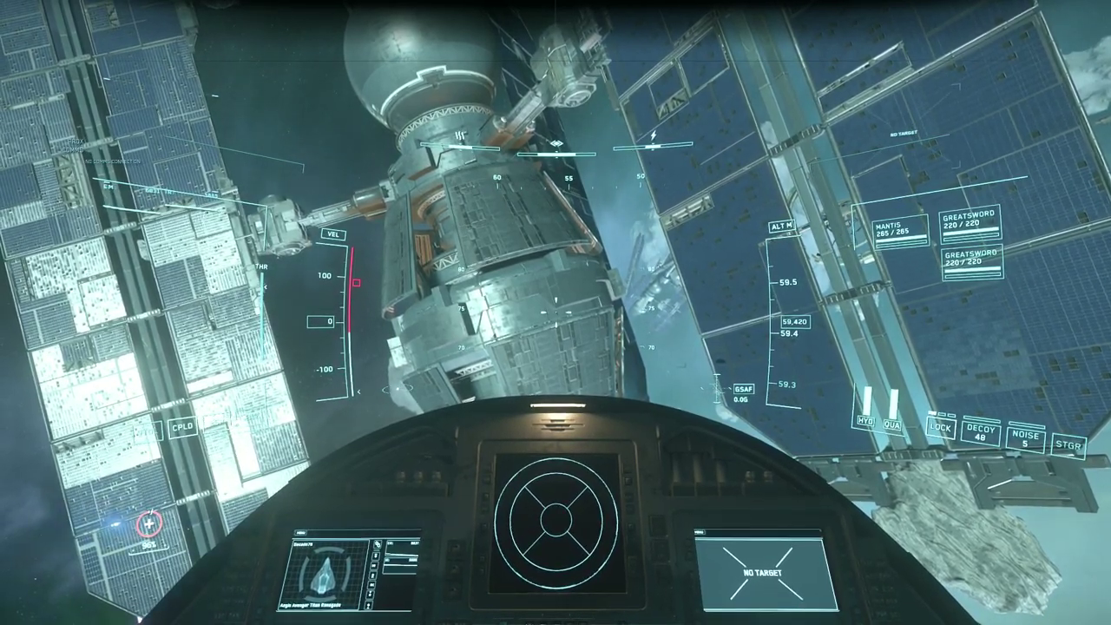
key("Escape")
left_click(512, 392)
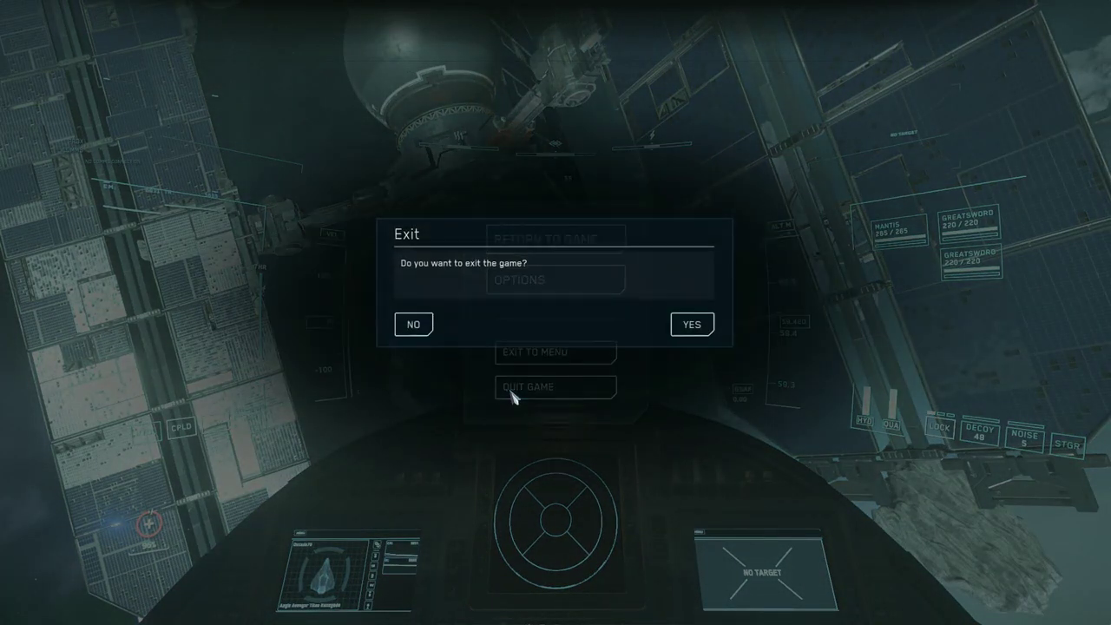
left_click(674, 329)
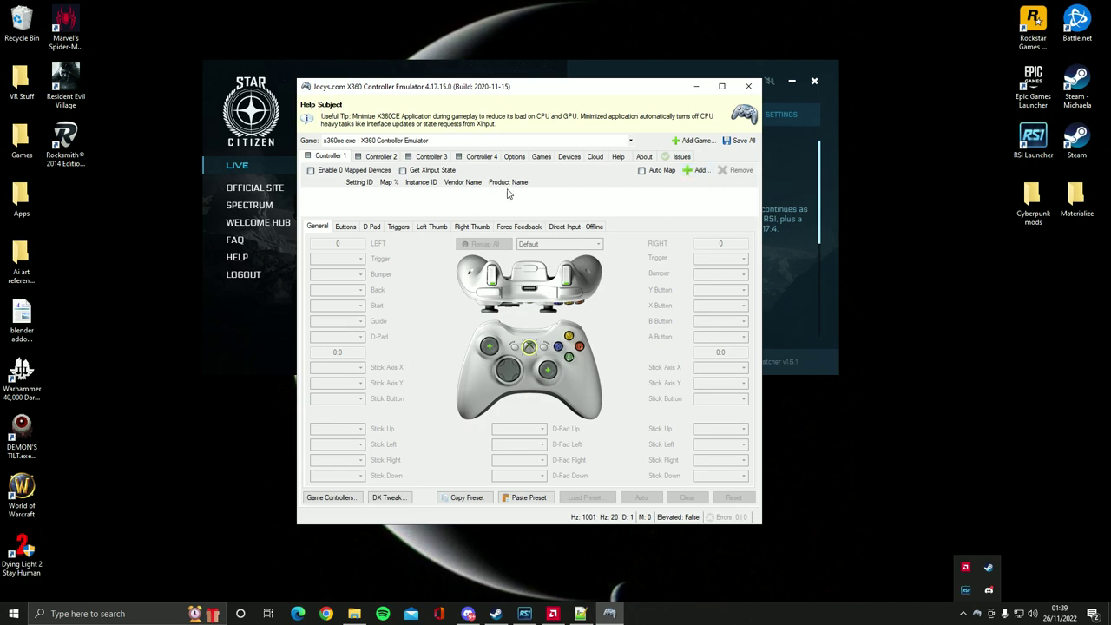
Review the direct input devices available for mapping to Controller 1 and close the list without adding any.
left_click(696, 171)
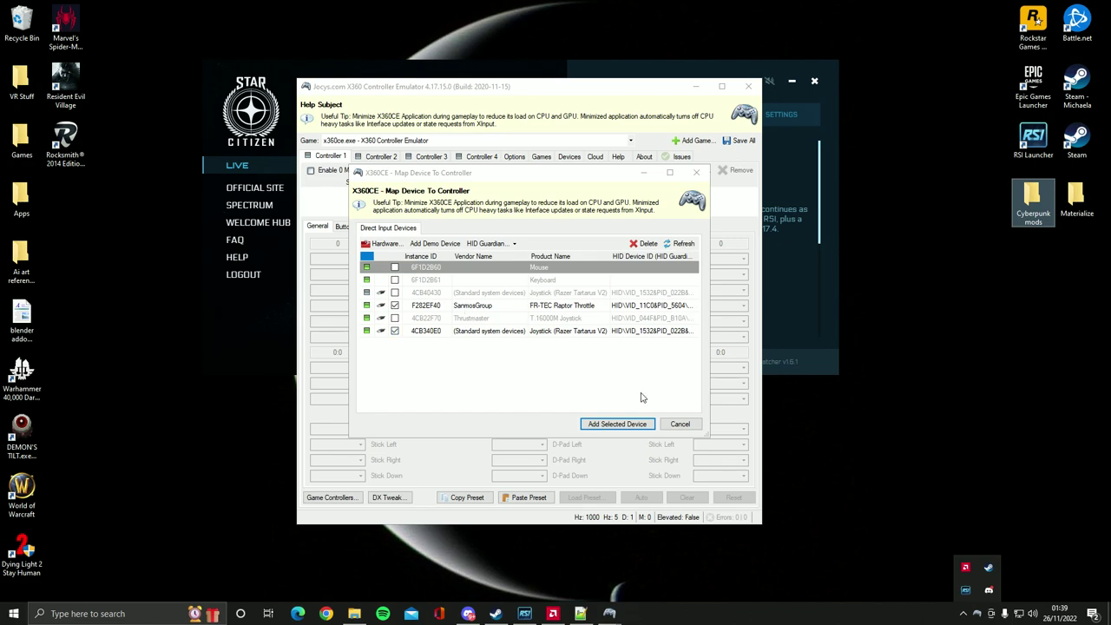
left_click(681, 427)
left_click(681, 425)
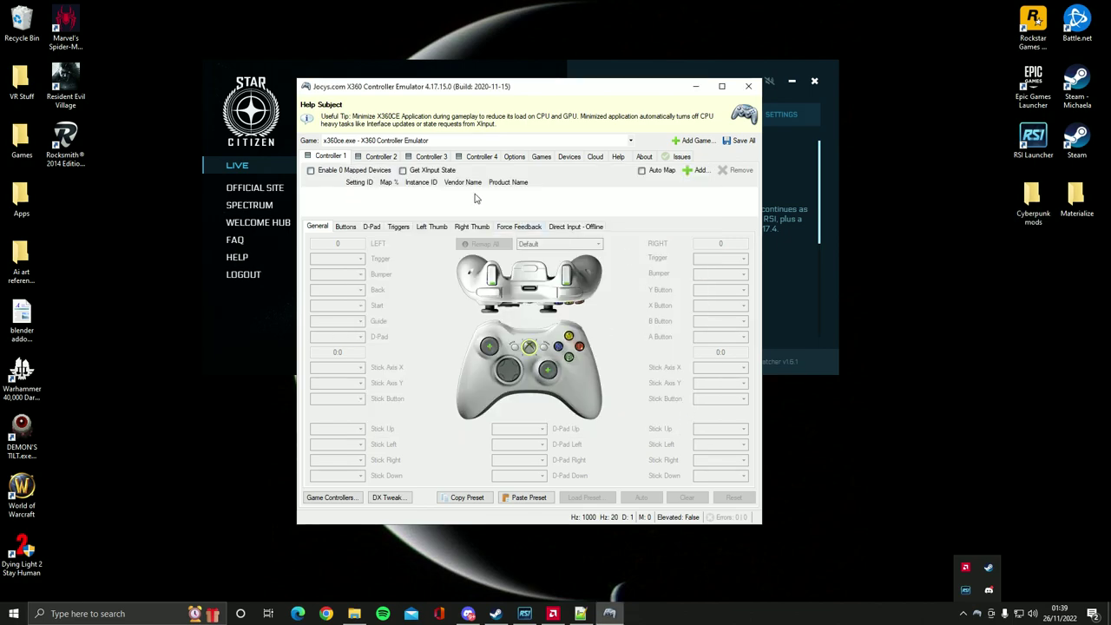
Choose StarCitizen.exe - Star Citizen as the game profile to configure in the controller emulator.
left_click(614, 140)
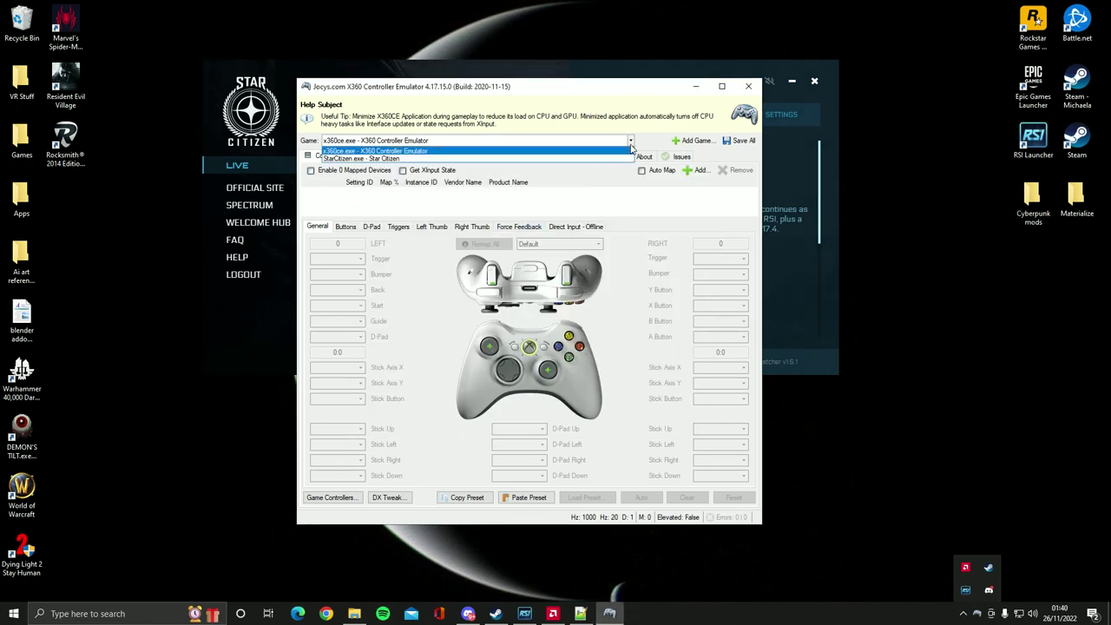
left_click(597, 162)
left_click(927, 276)
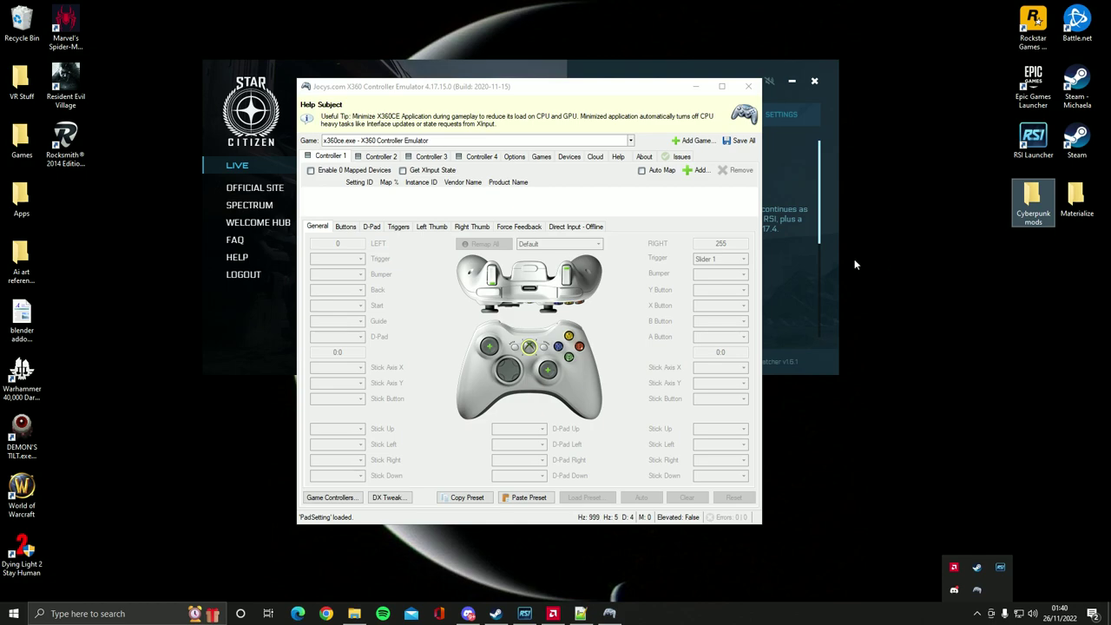
left_click(628, 142)
left_click(439, 159)
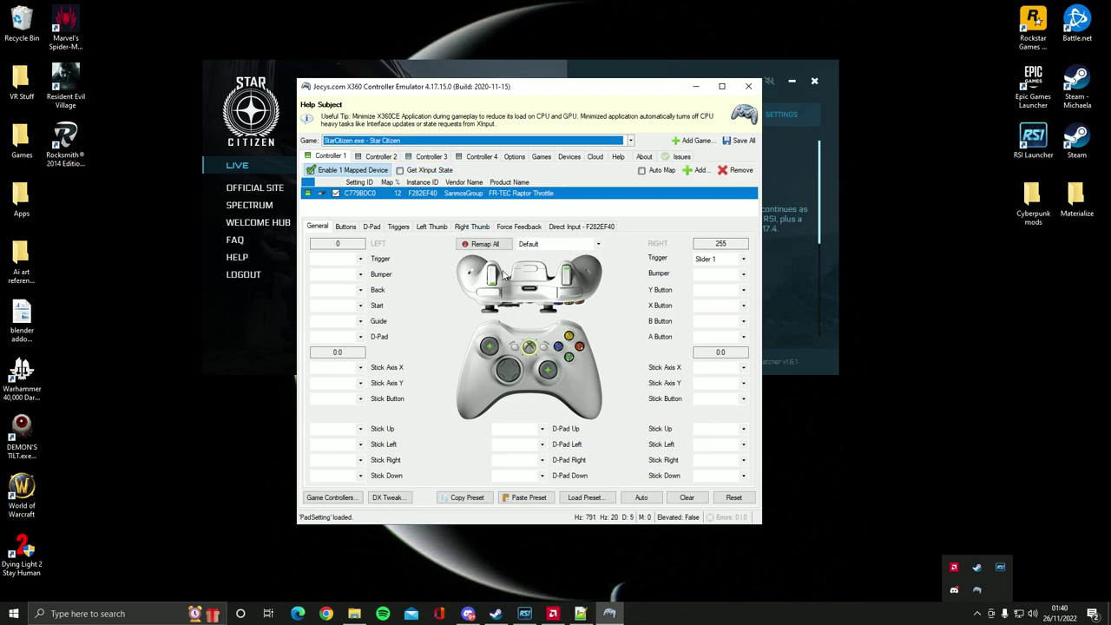
Record the FR-TEC Raptor Throttle's Slider 1 as the right trigger mapping of Controller 1.
left_click(564, 276)
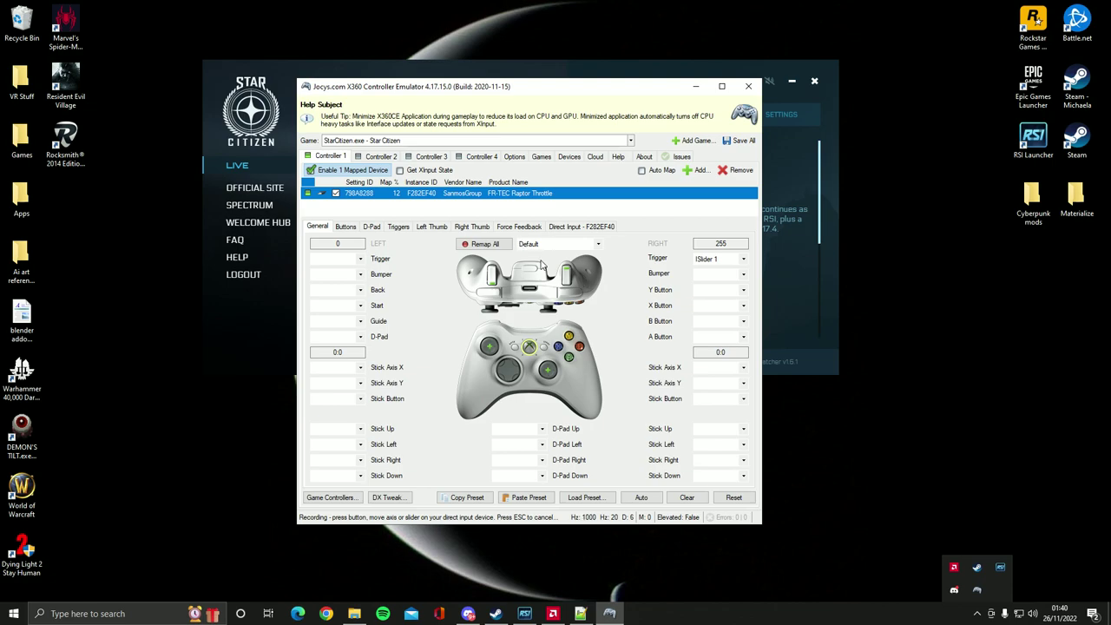
left_click(566, 278)
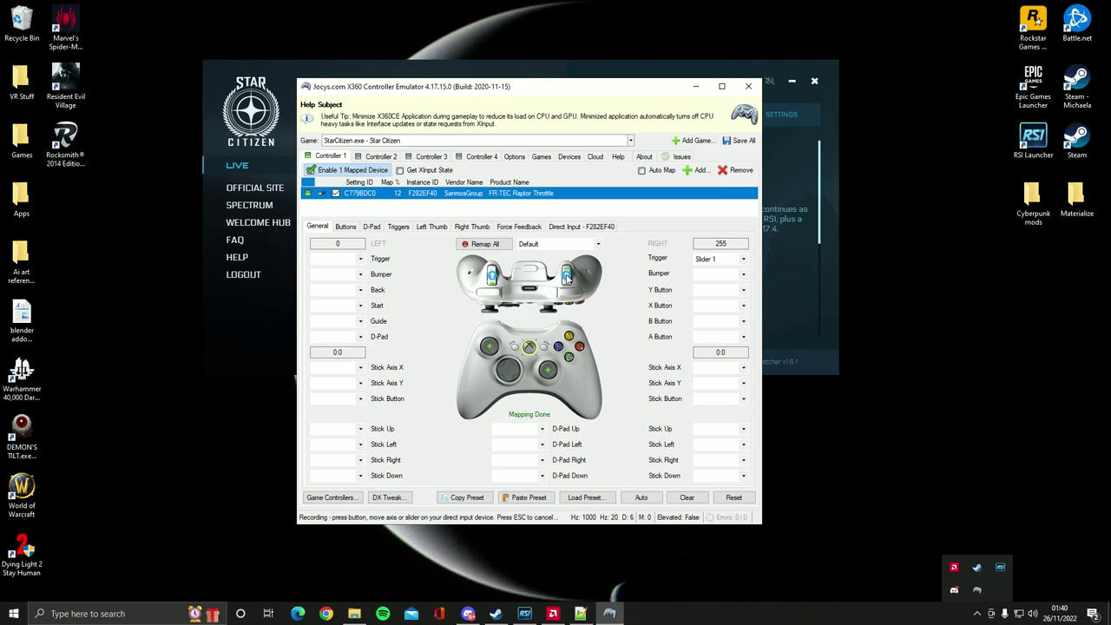
left_click(863, 279)
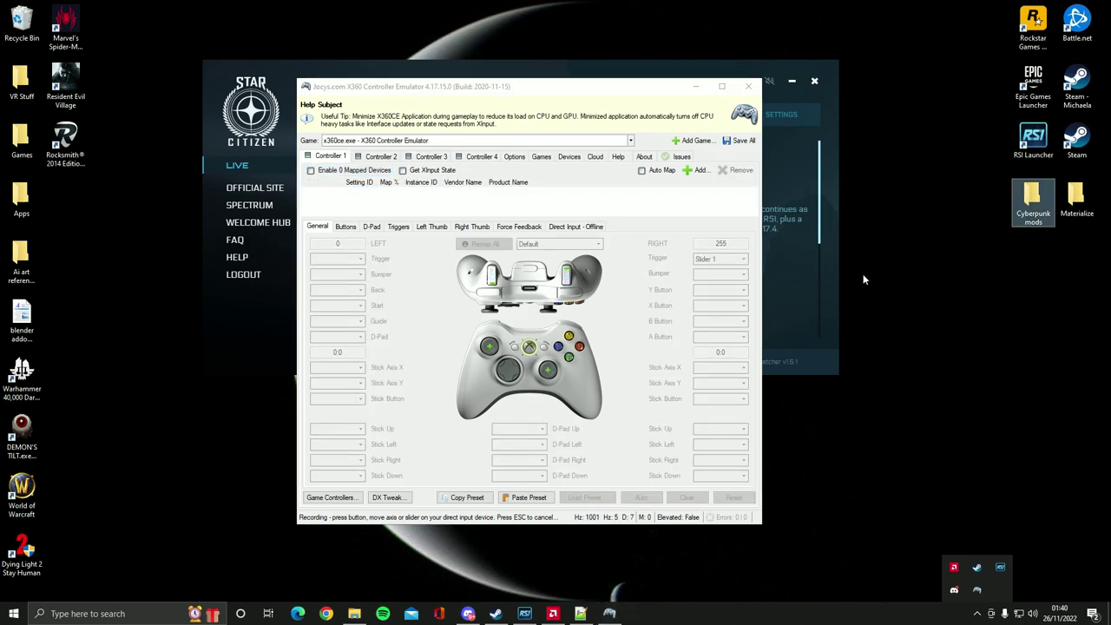
Reselect the StarCitizen.exe game profile and minimize the controller emulator.
left_click(630, 140)
left_click(584, 157)
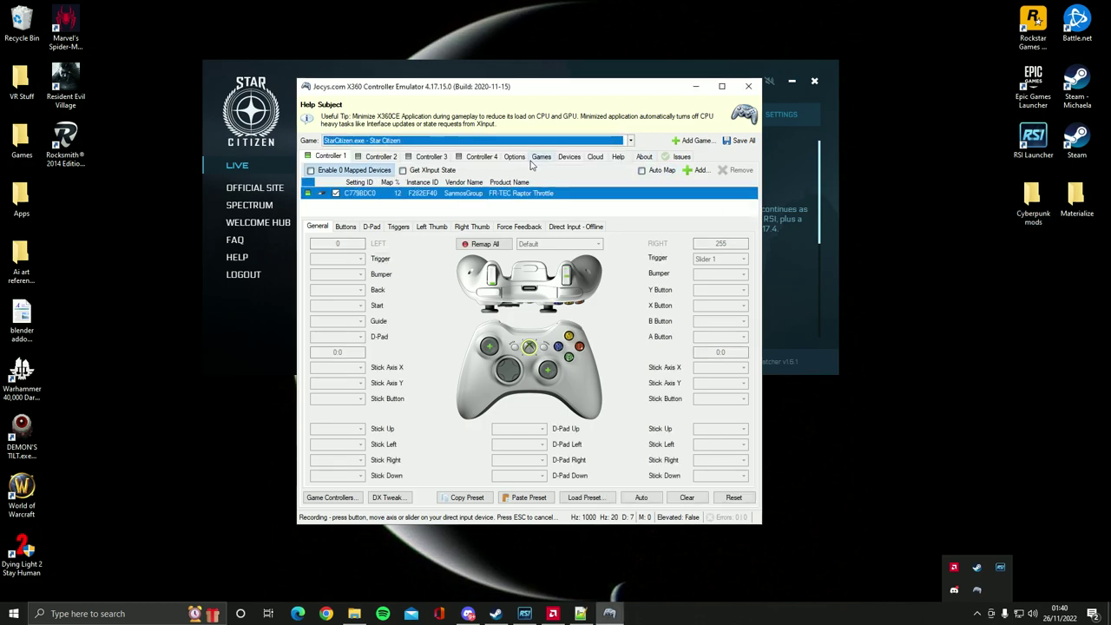
left_click(951, 212)
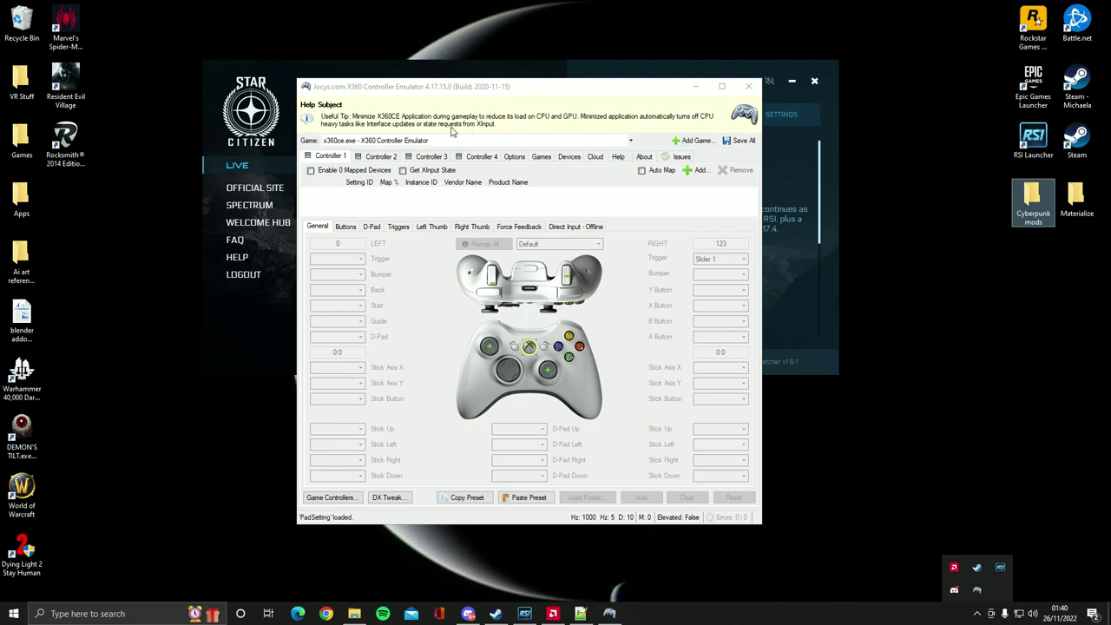
left_click(630, 142)
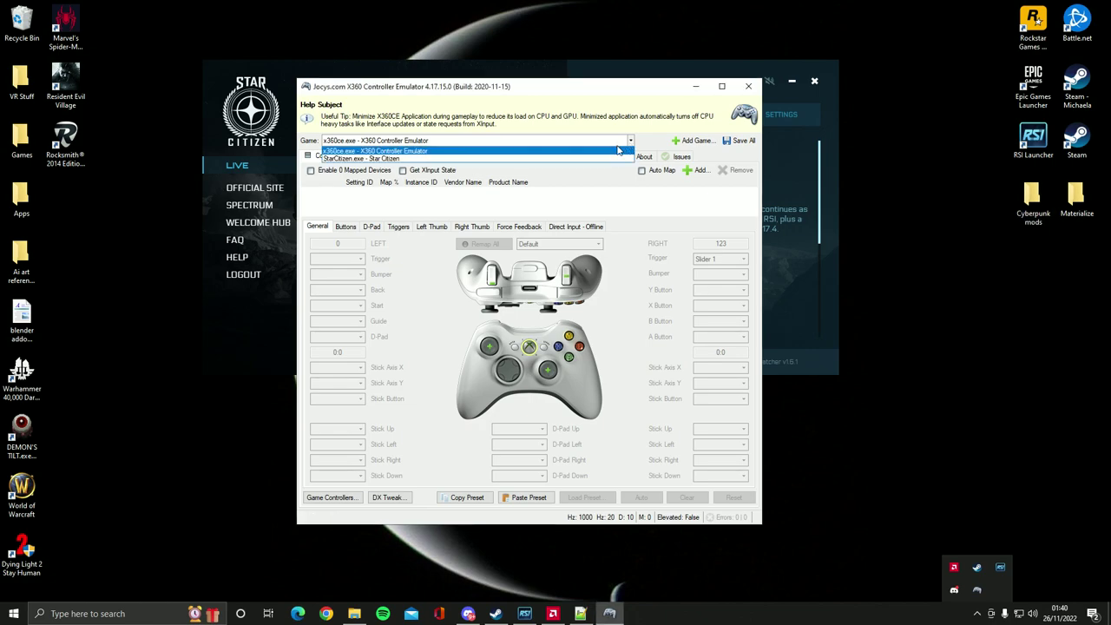
left_click(423, 159)
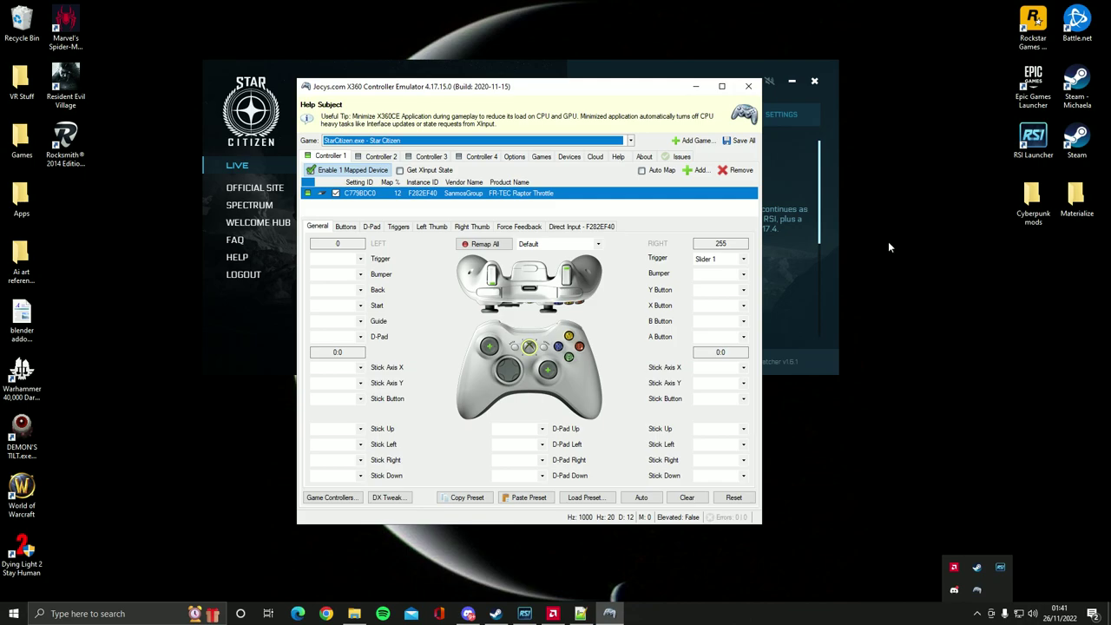
left_click(697, 88)
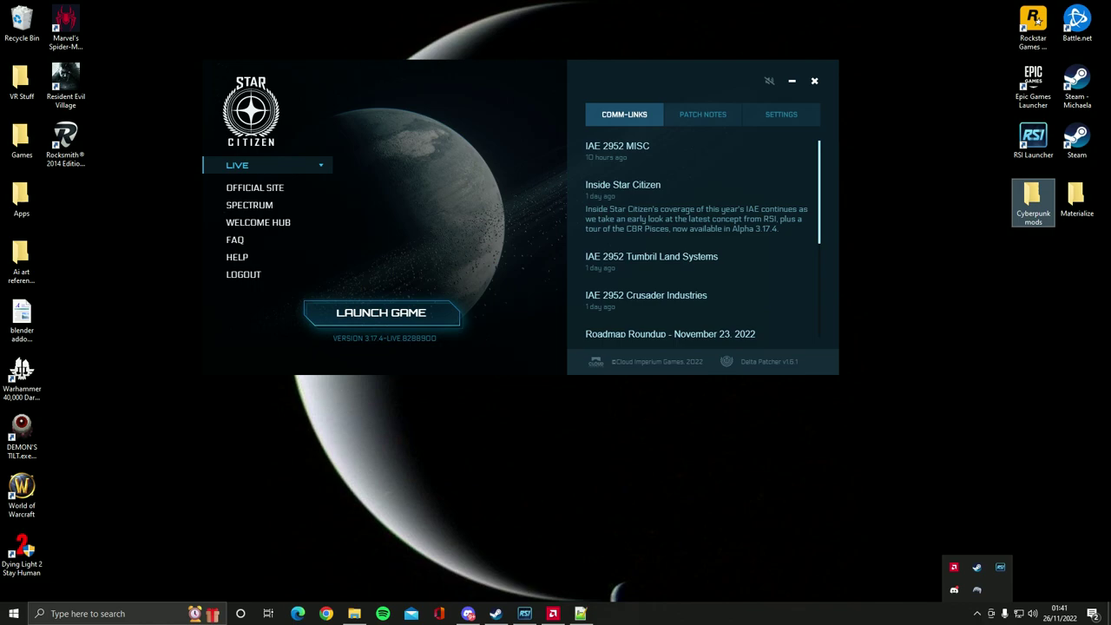
Review the starcitizenwithemulator.bat script that starts the emulator and RSI Launcher, and close Notepad++.
double_click(1033, 202)
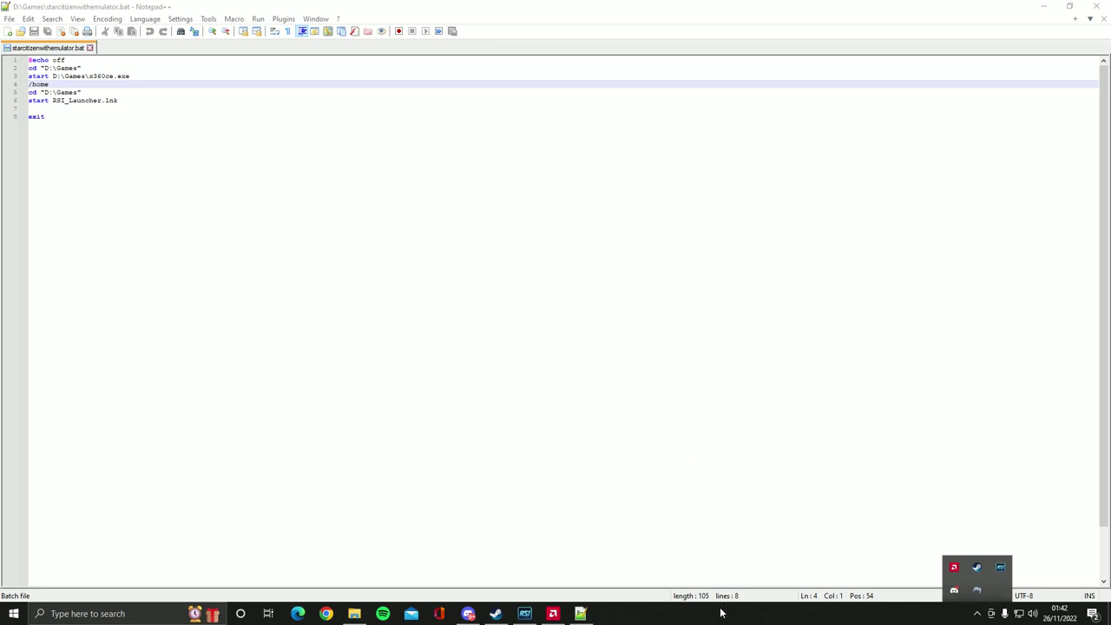
left_click(1096, 6)
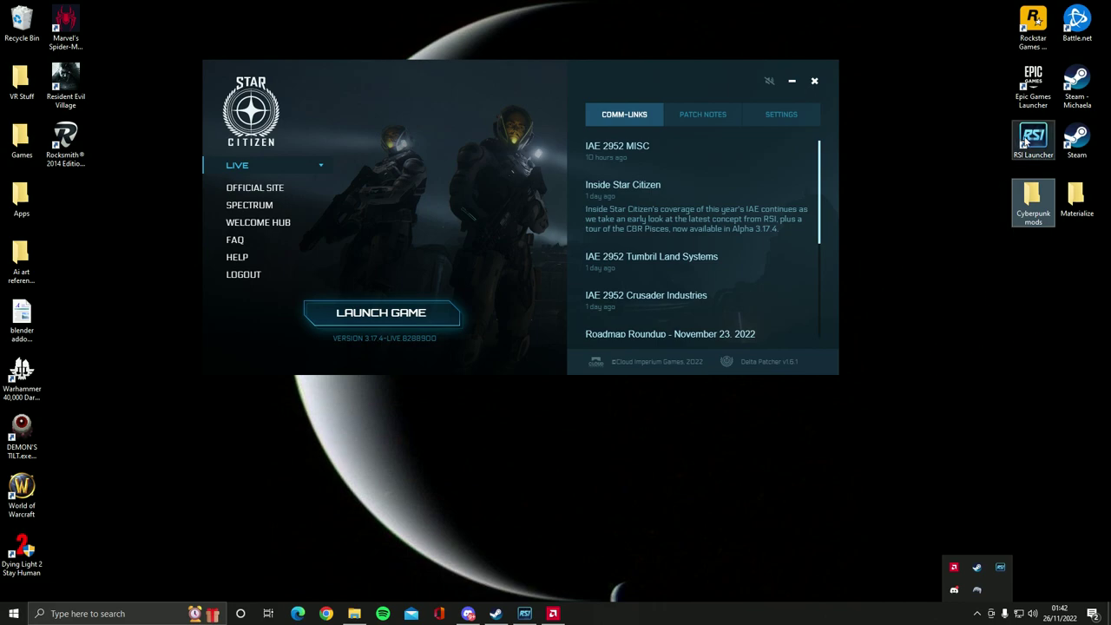
right_click(1027, 140)
left_click(876, 387)
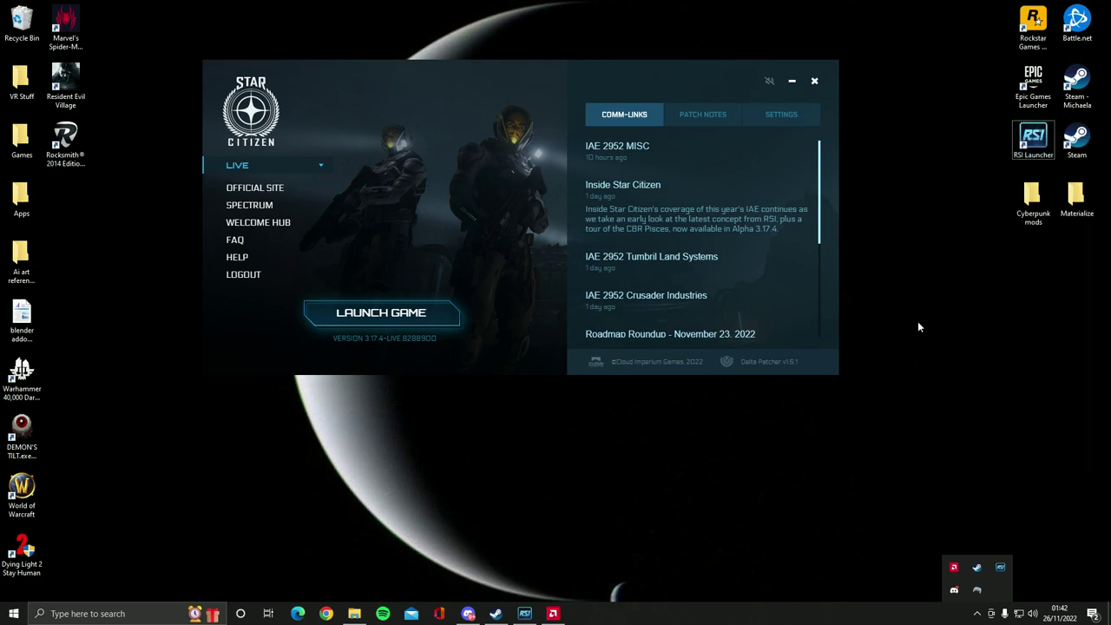
Create a compressed (zipped) folder on the desktop, named with a run of repeated c characters.
right_click(918, 322)
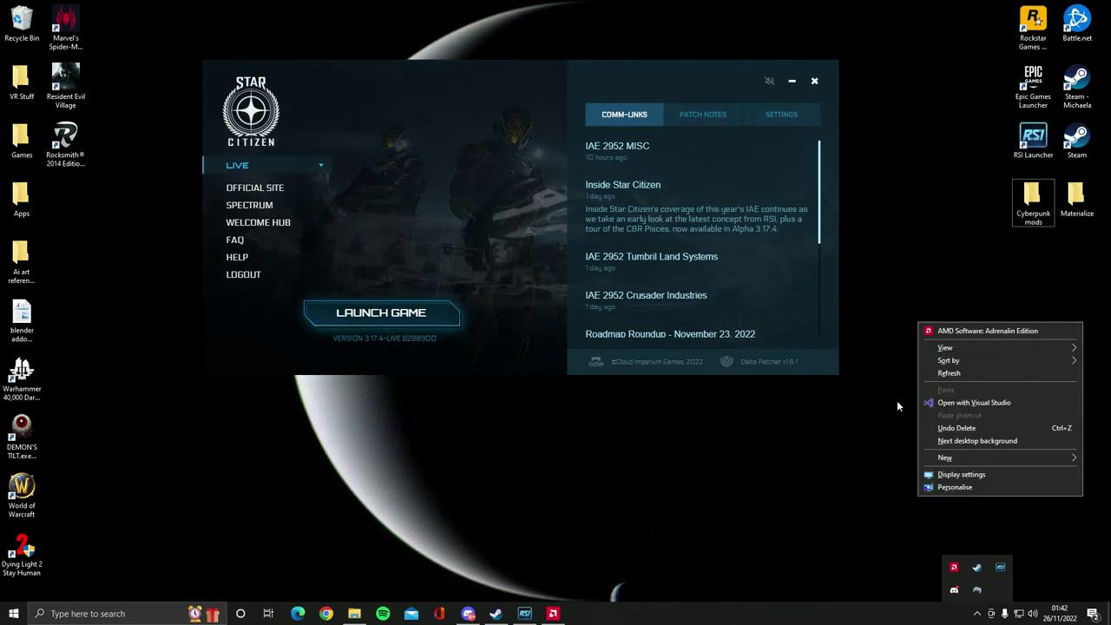
type("ccccccccccccccccccccccccccccccc")
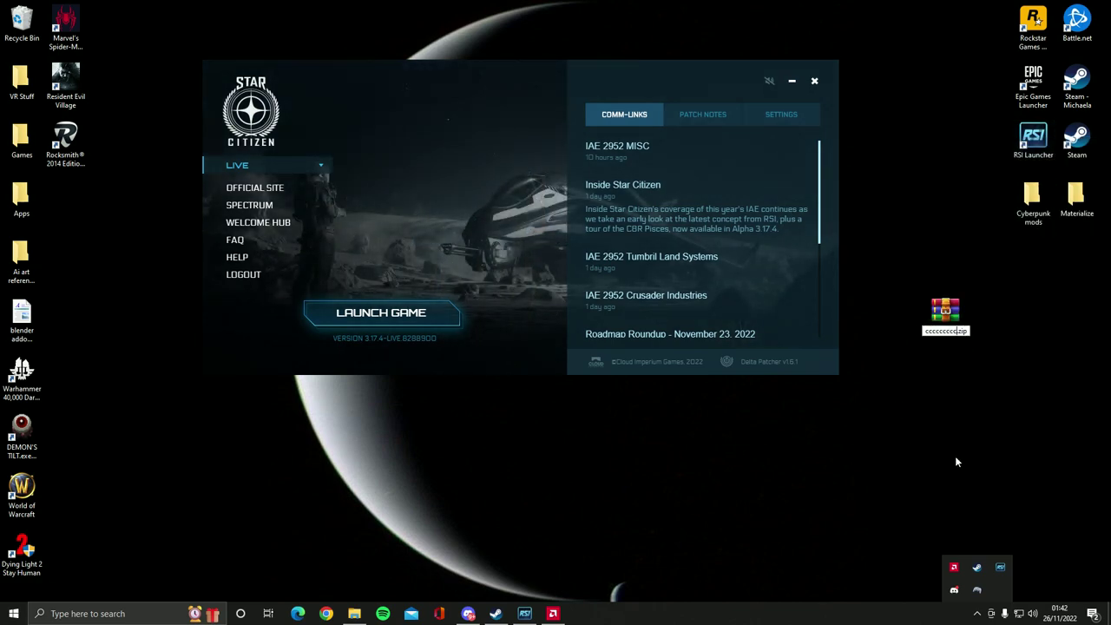
left_click(935, 420)
key("c")
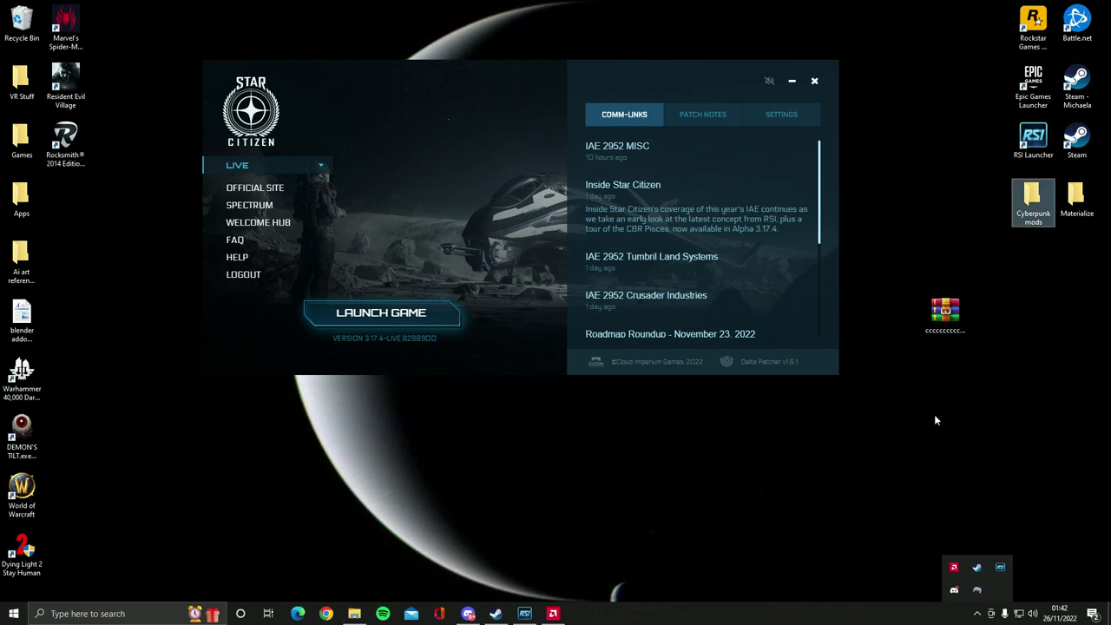
right_click(874, 337)
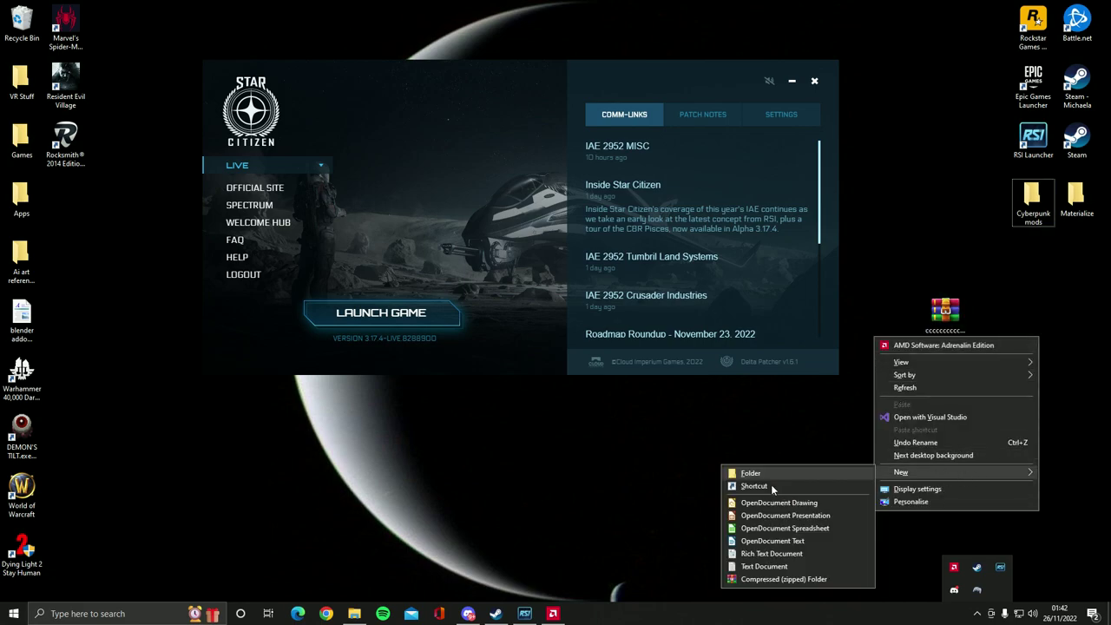
left_click(771, 482)
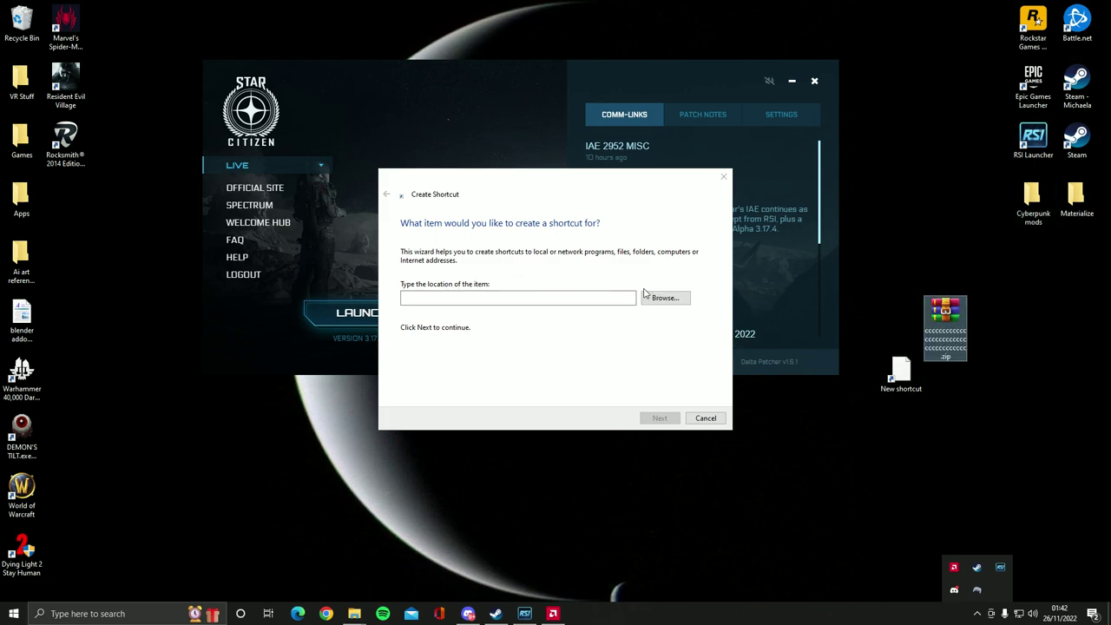
left_click(706, 419)
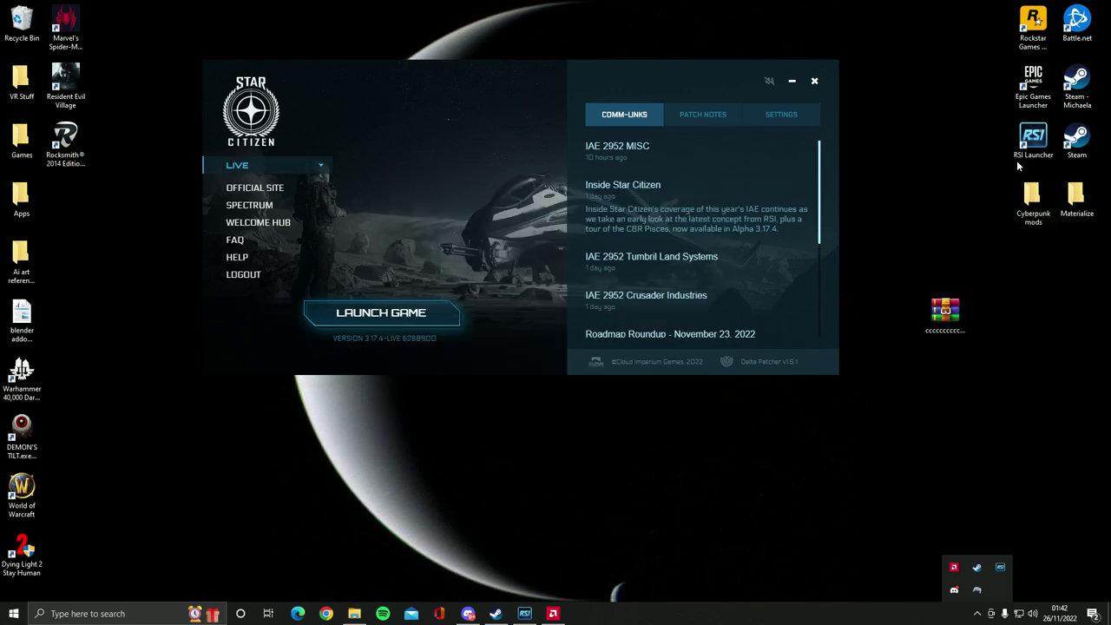
Check which batch file the RSI Launcher desktop shortcut targets in its properties, and close them.
right_click(1033, 139)
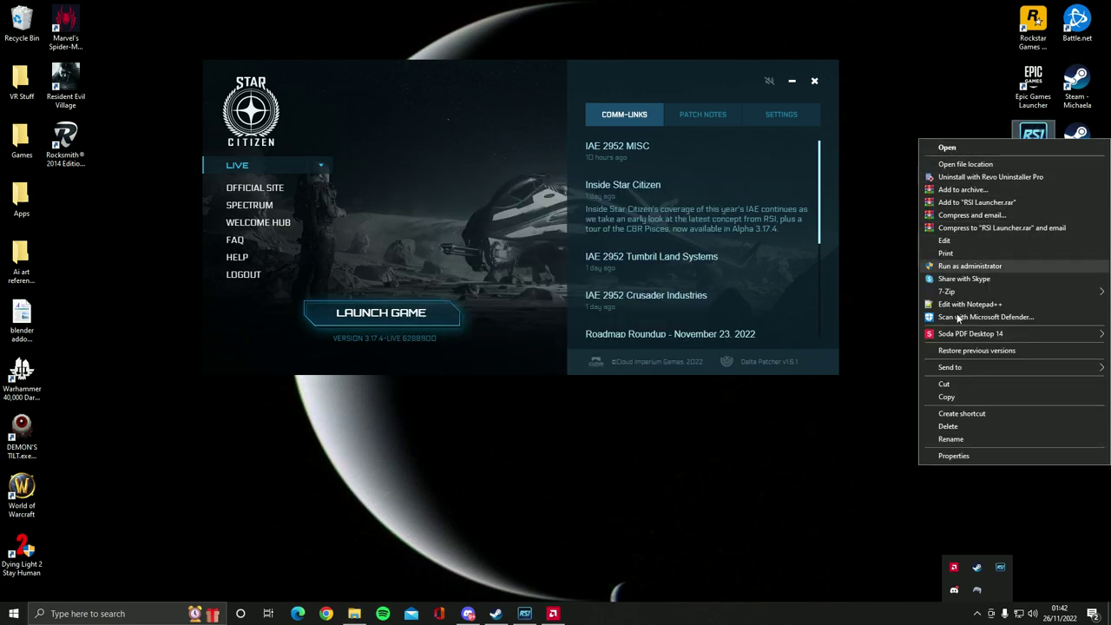
left_click(953, 454)
left_click(988, 254)
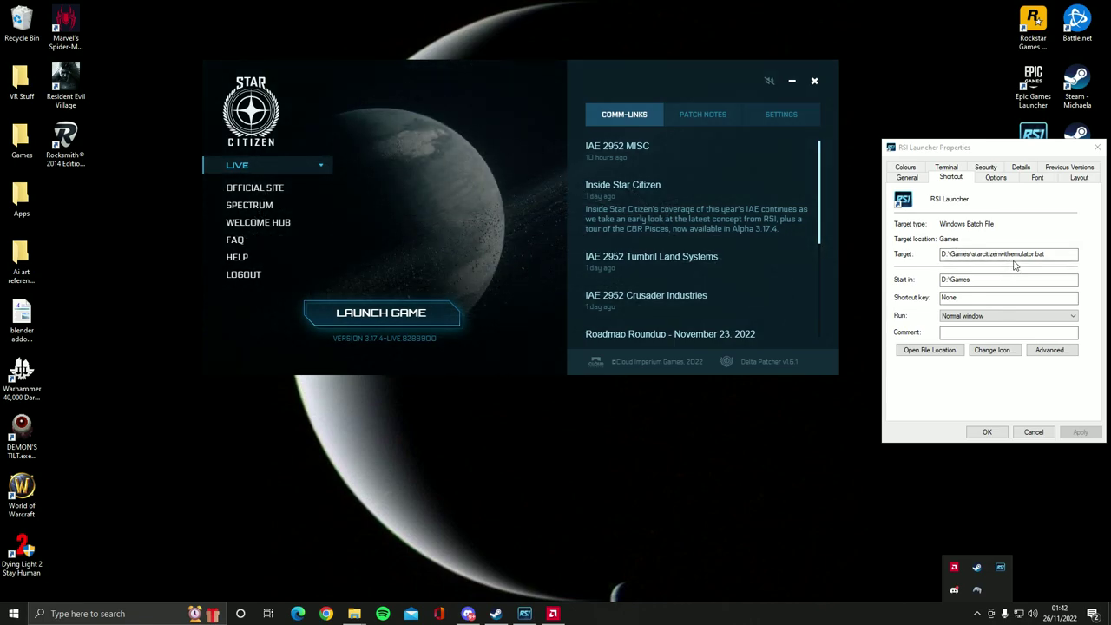
left_click(1098, 147)
key("c")
key("c")
key("c")
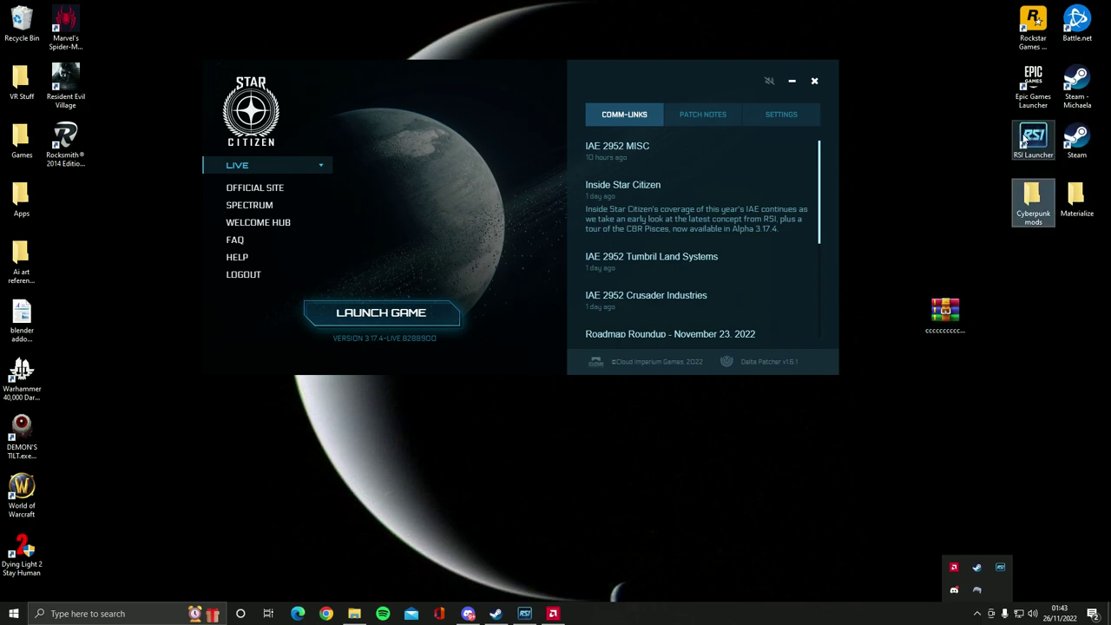
Close the RSI Launcher window and quit Discord and the X360 Controller Emulator running in the background.
left_click(814, 83)
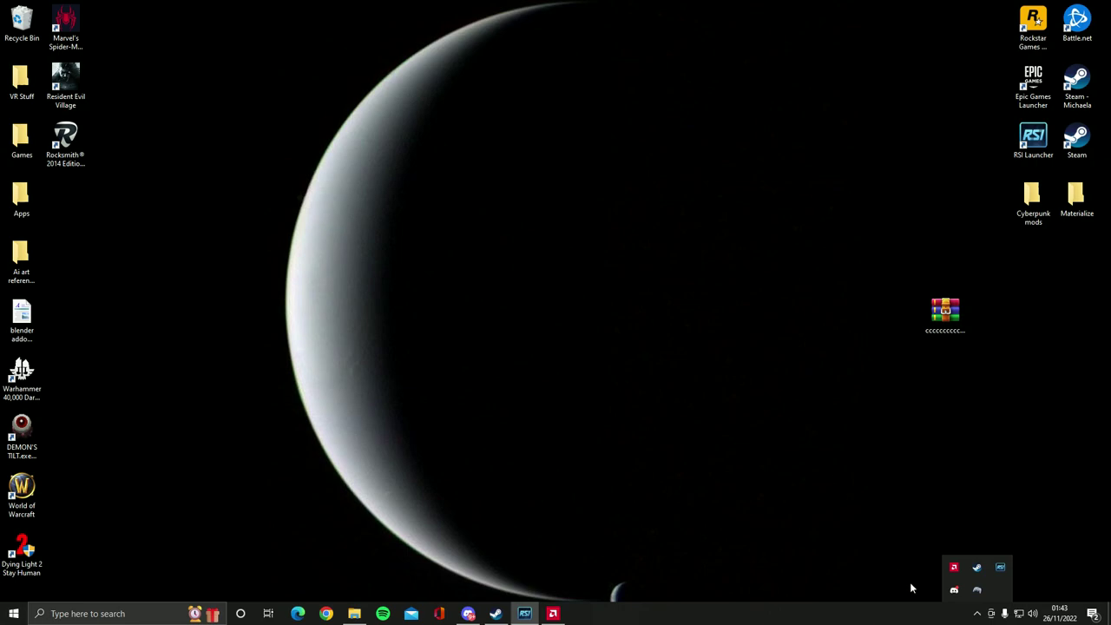
left_click(977, 613)
left_click(977, 613)
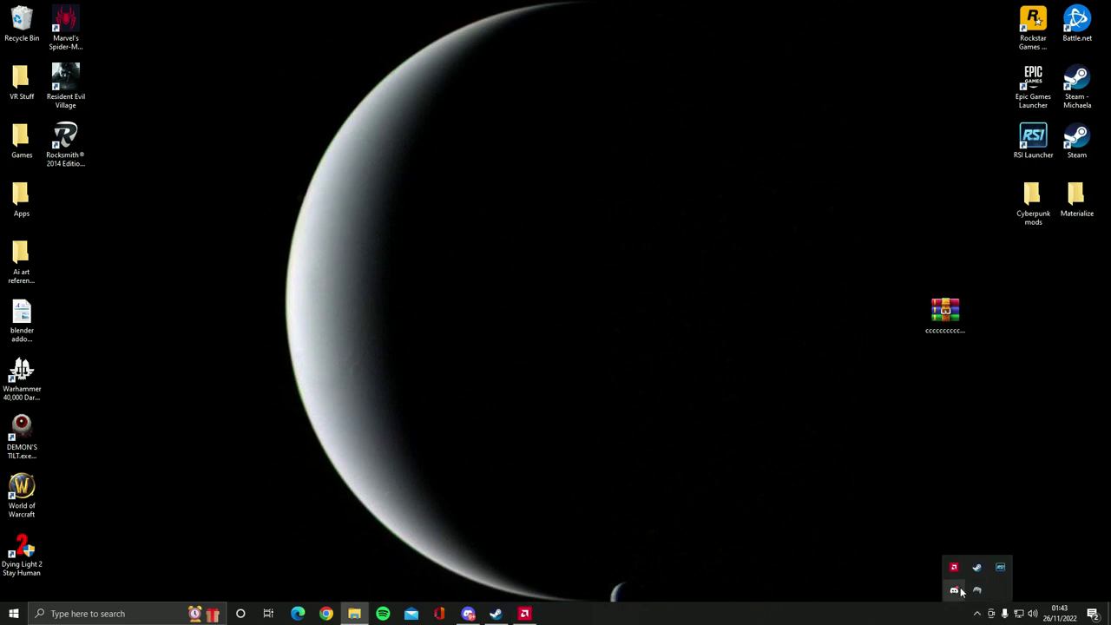
right_click(955, 590)
left_click(999, 578)
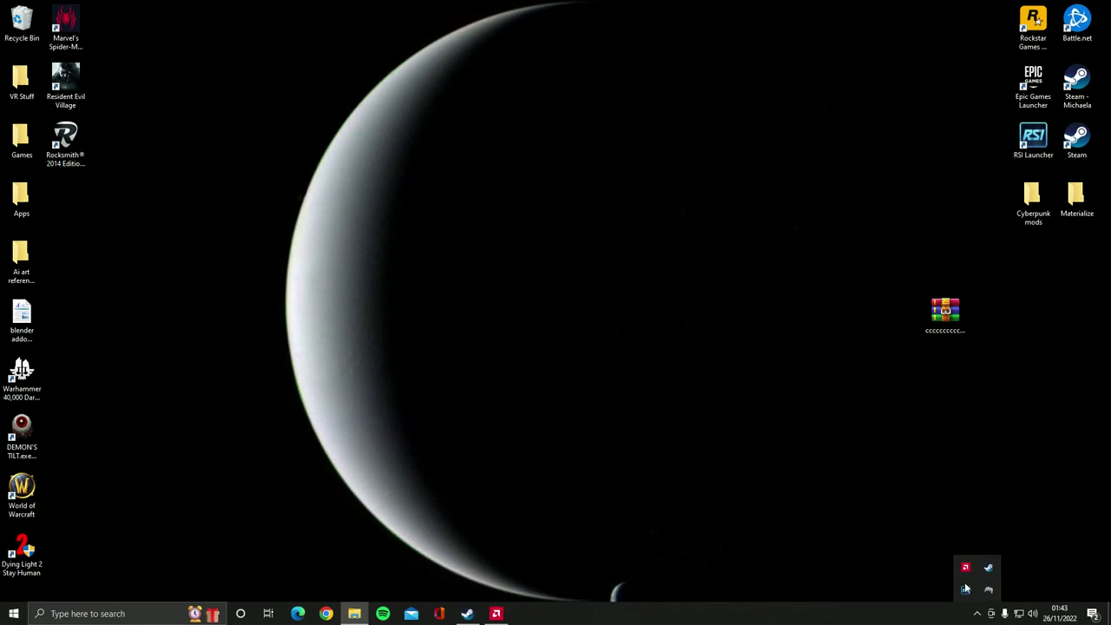
right_click(966, 590)
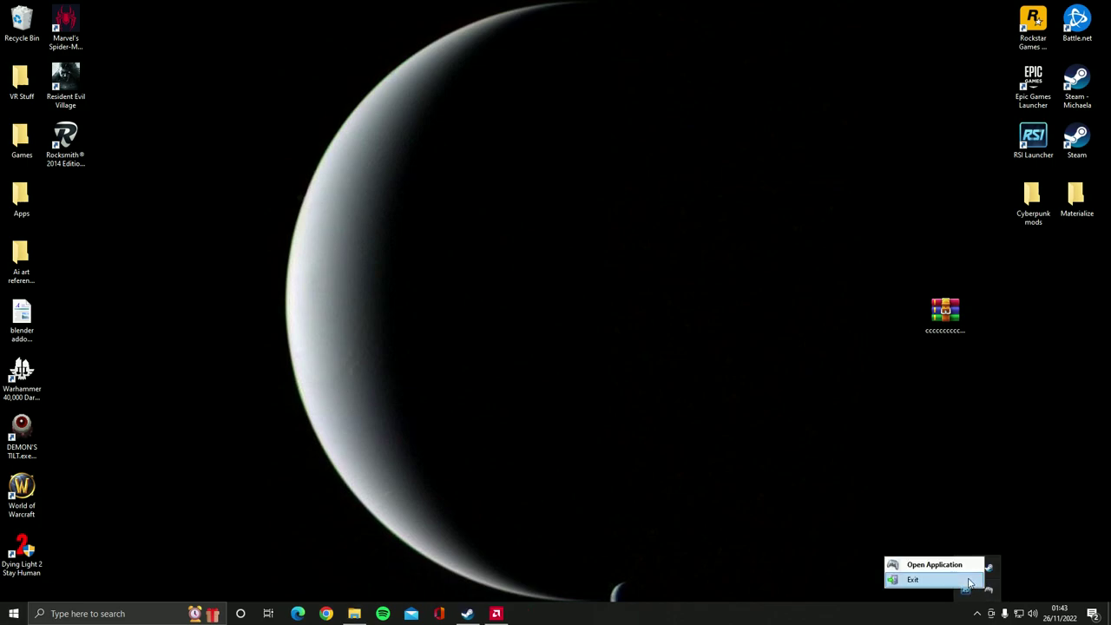
left_click(970, 582)
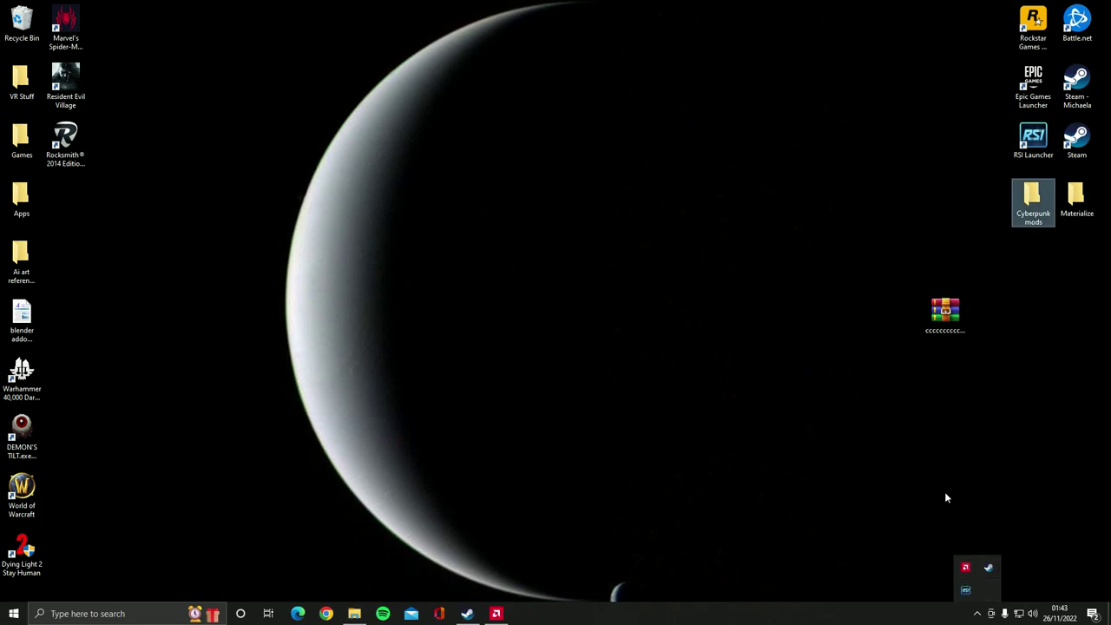
Start the controller emulator and launcher together with the RSI Launcher desktop shortcut, and bring Star Citizen to Arena Commander.
double_click(1038, 151)
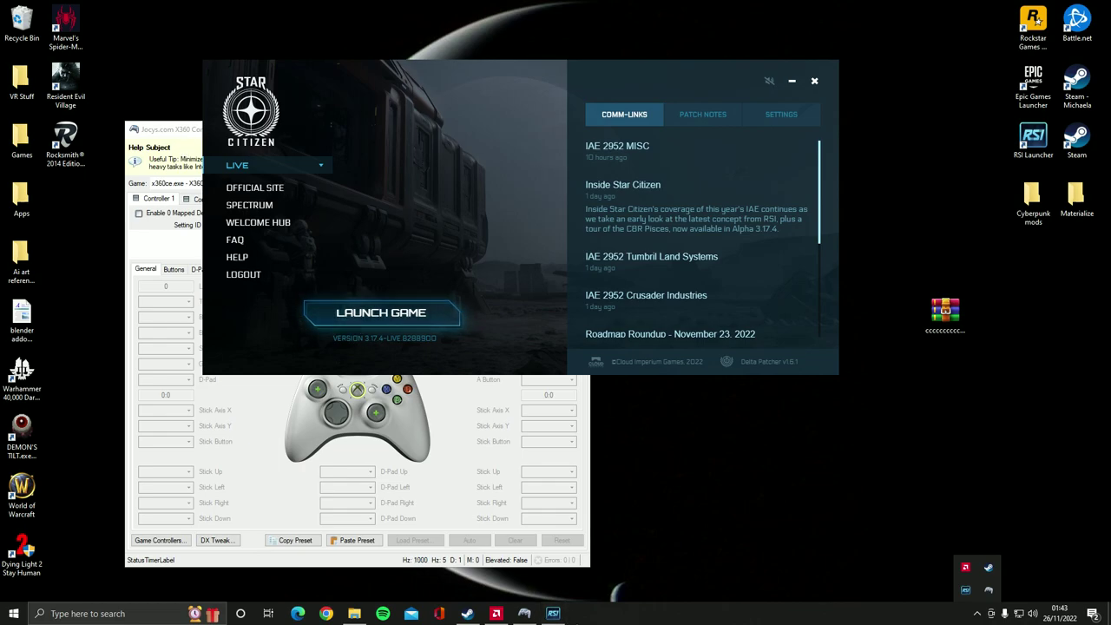
left_click(608, 338)
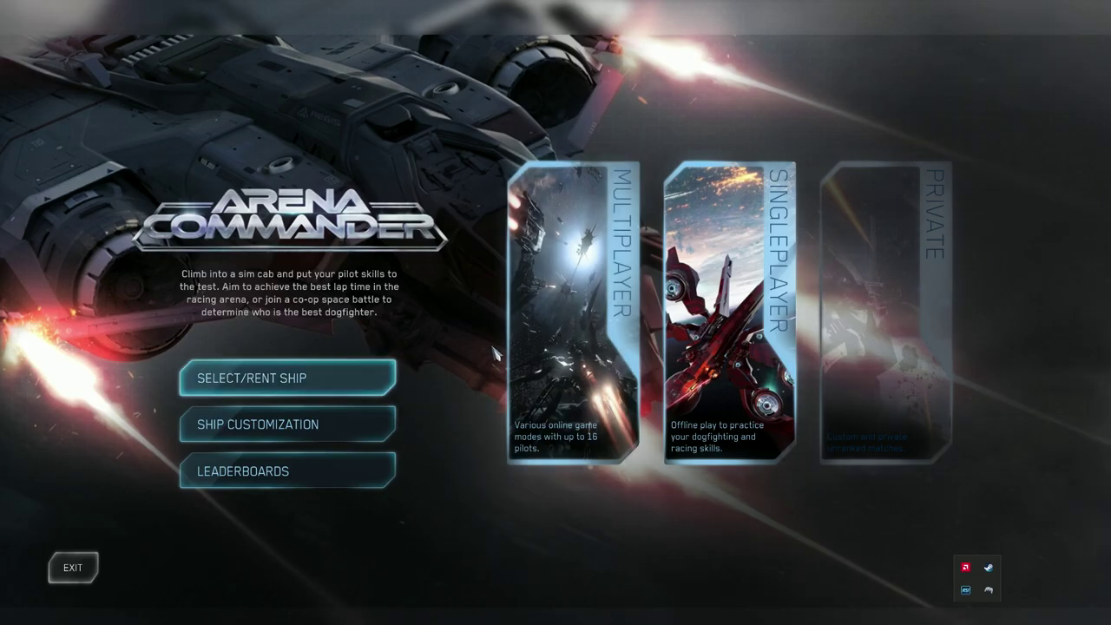
Launch a single-player Free Flight match on the Broken Moon map and throttle the ship forward.
left_click(729, 313)
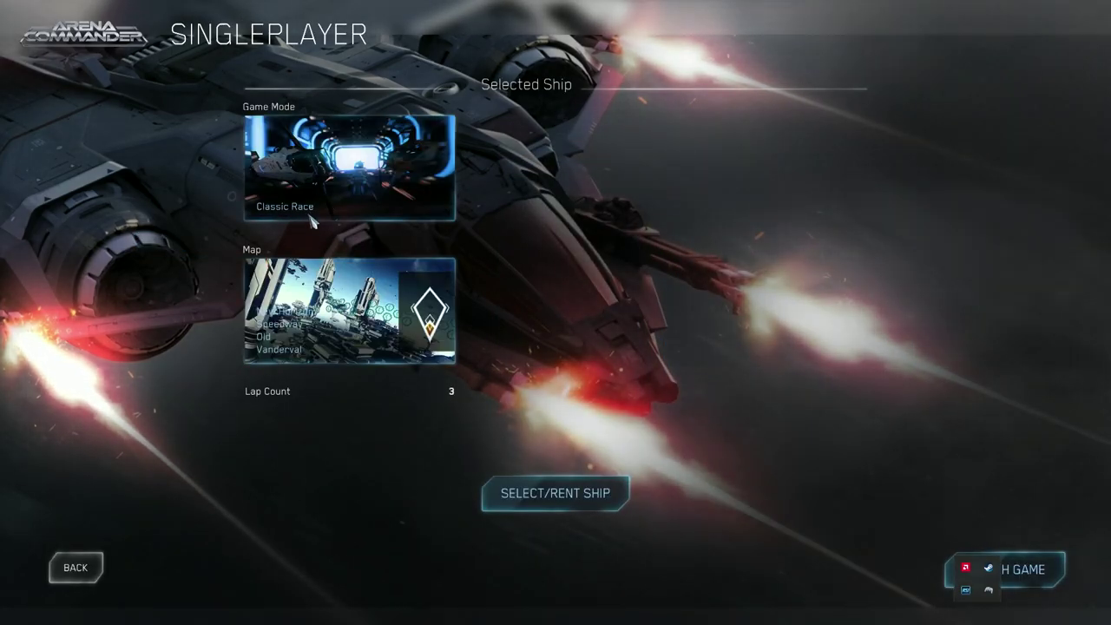
left_click(339, 198)
left_click(404, 92)
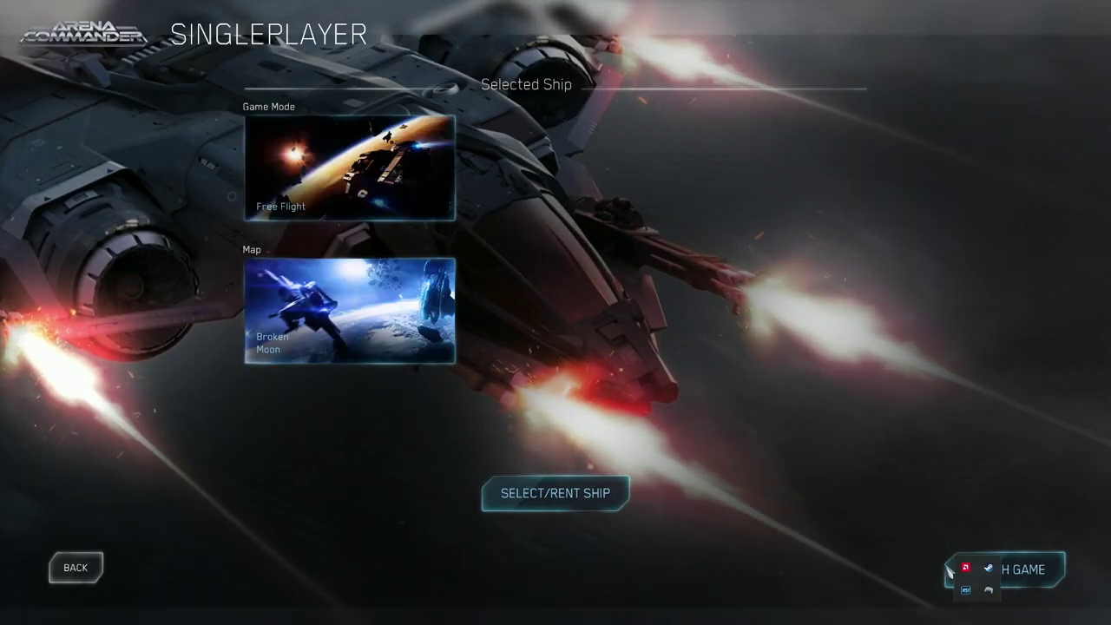
left_click(985, 577)
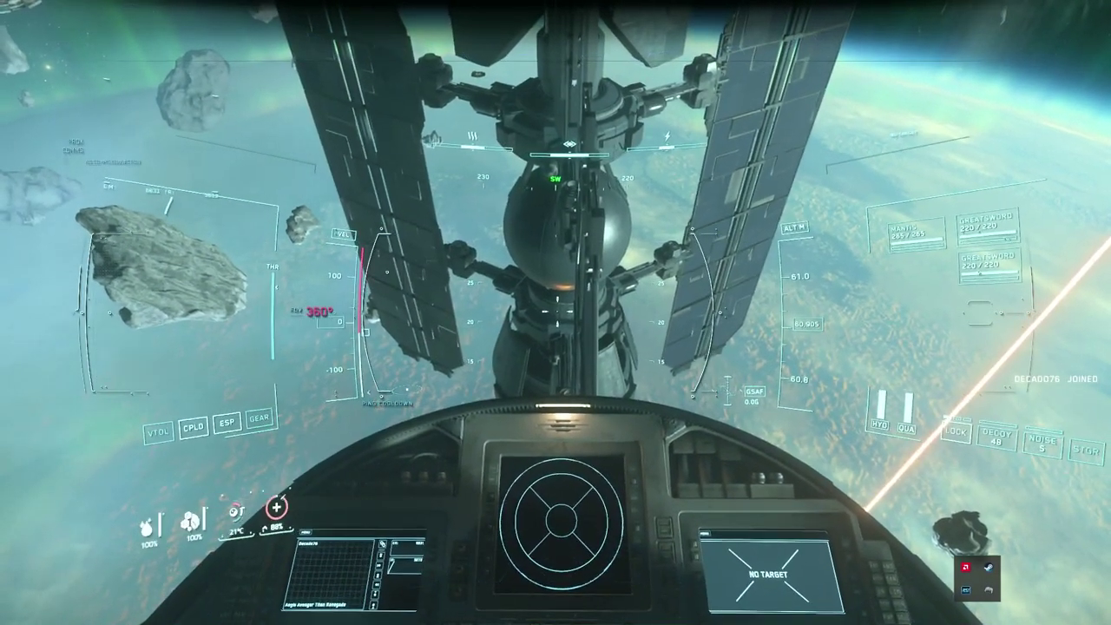
key("w")
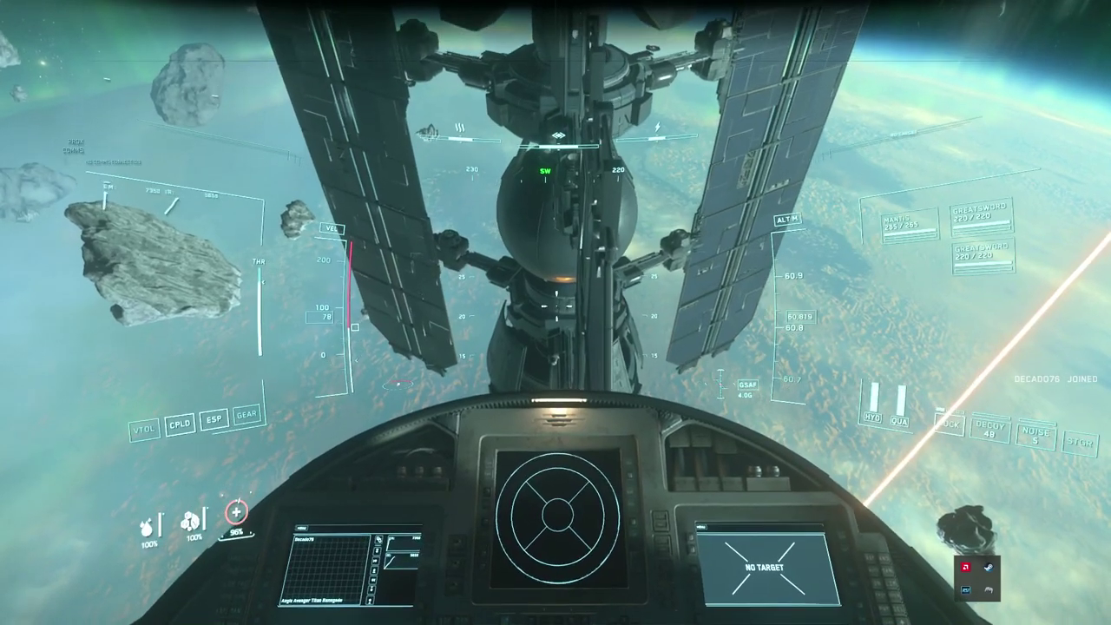
Pause the flight and bring up the list of GamePad keybindings in the game options.
key("Escape")
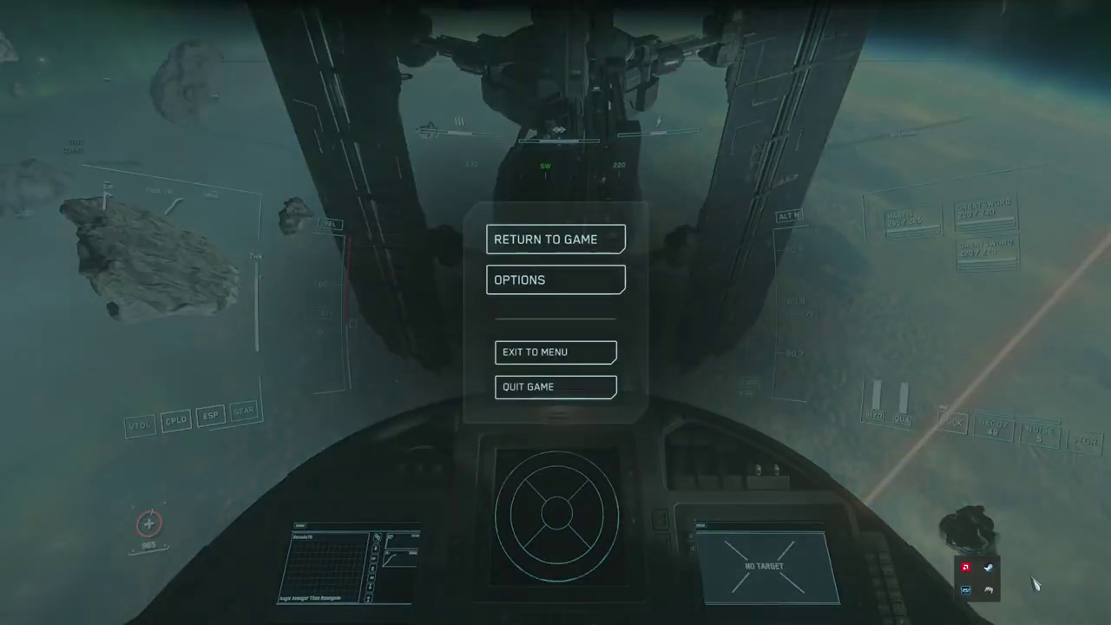
left_click(552, 287)
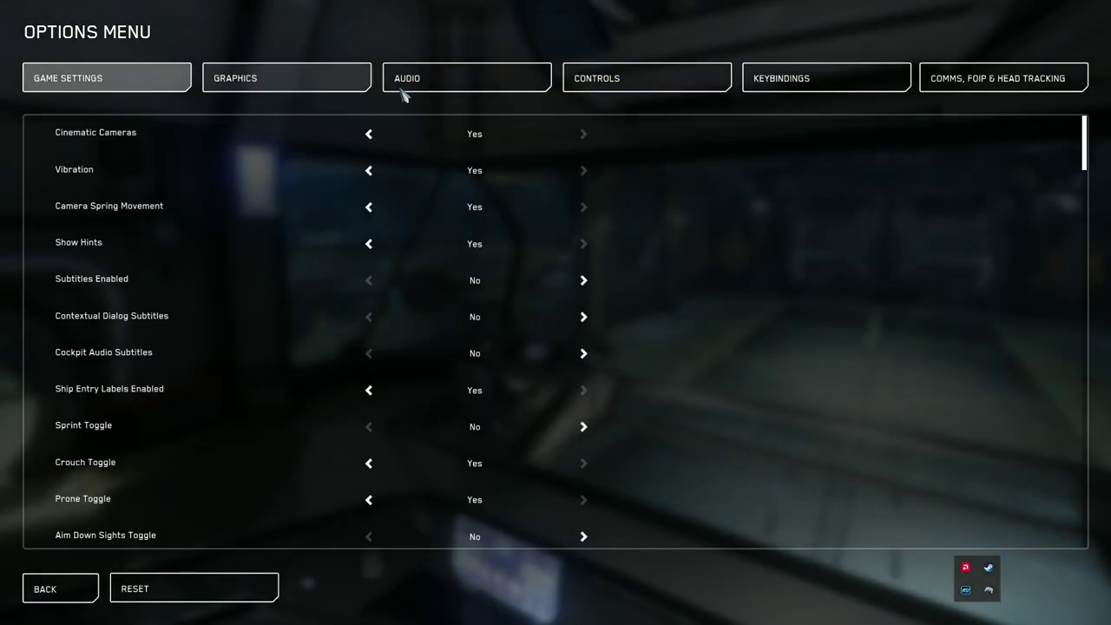
left_click(806, 77)
left_click(194, 587)
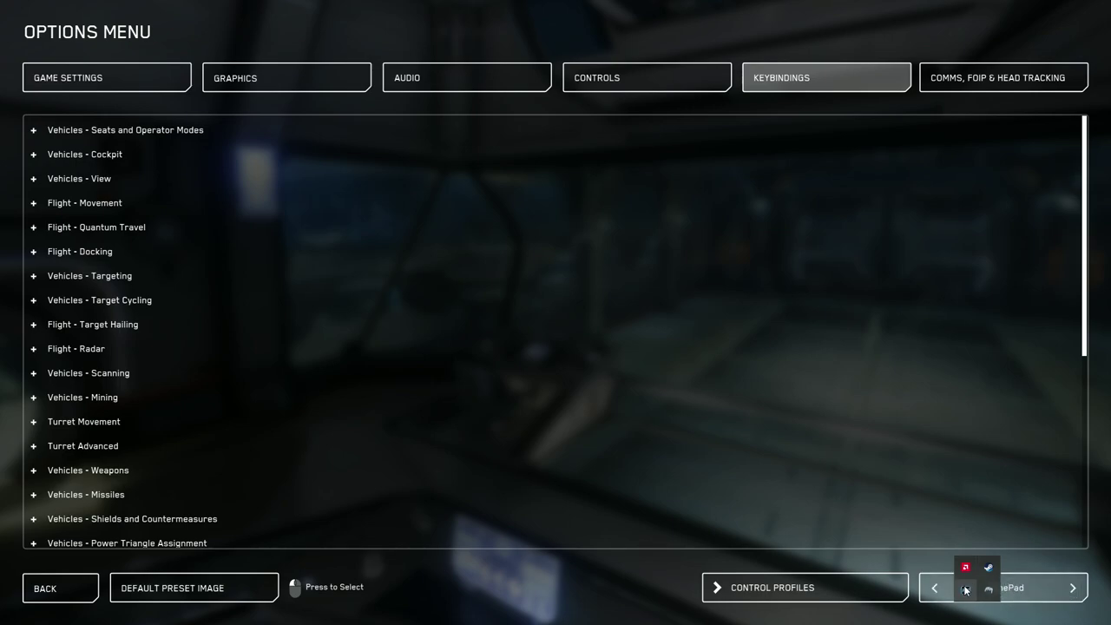
Dismiss the hidden system tray icons popup that covers the device selector in the game.
key("super")
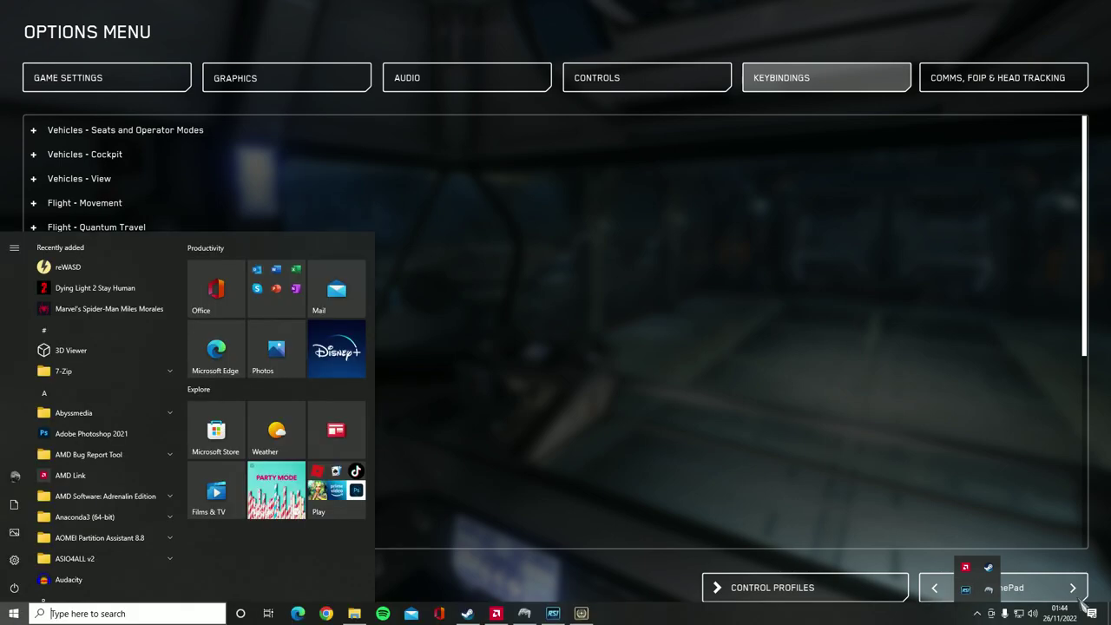
left_click(981, 613)
left_click(939, 544)
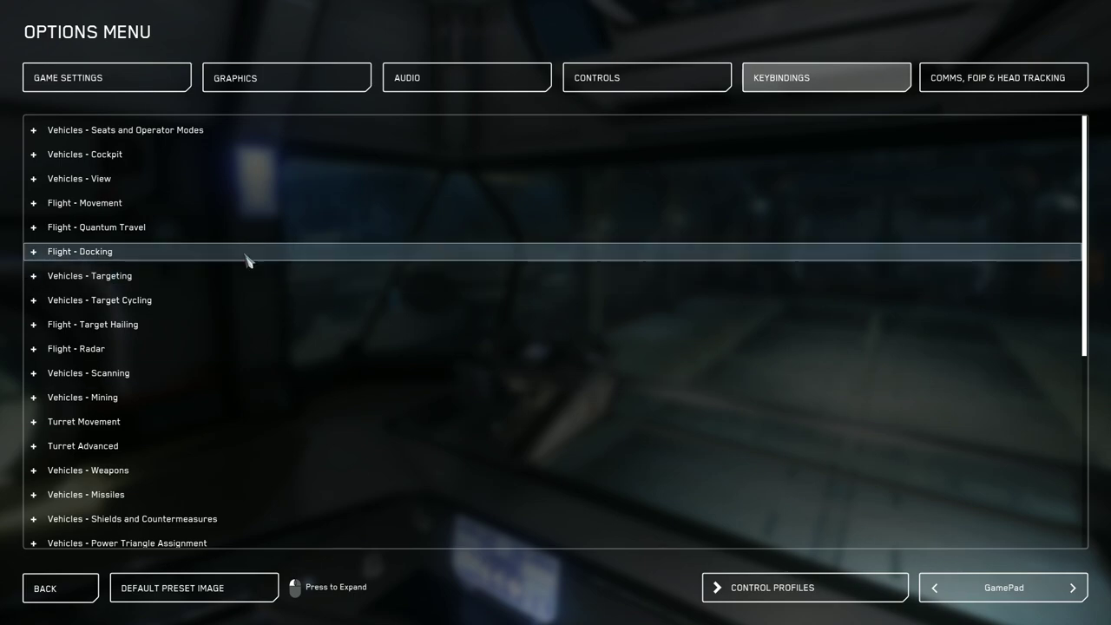
Check the gamepad binding of Throttle forward / back under Flight - Movement, and return to the cockpit.
left_click(46, 205)
scroll(442, 330, "down", 7)
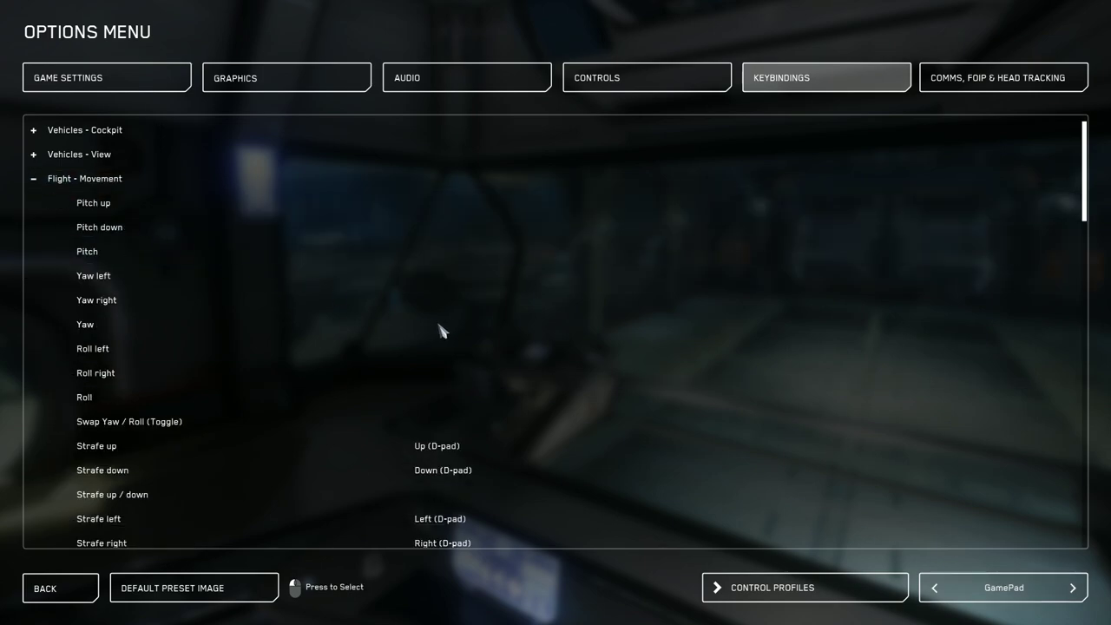
scroll(443, 330, "down", 6)
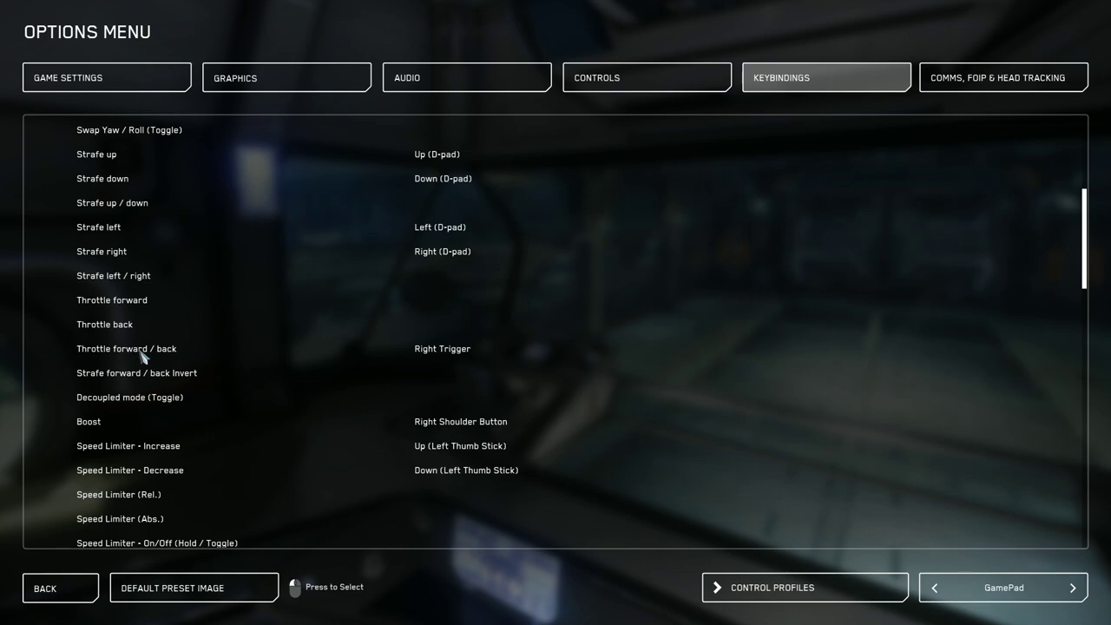
left_click(426, 350)
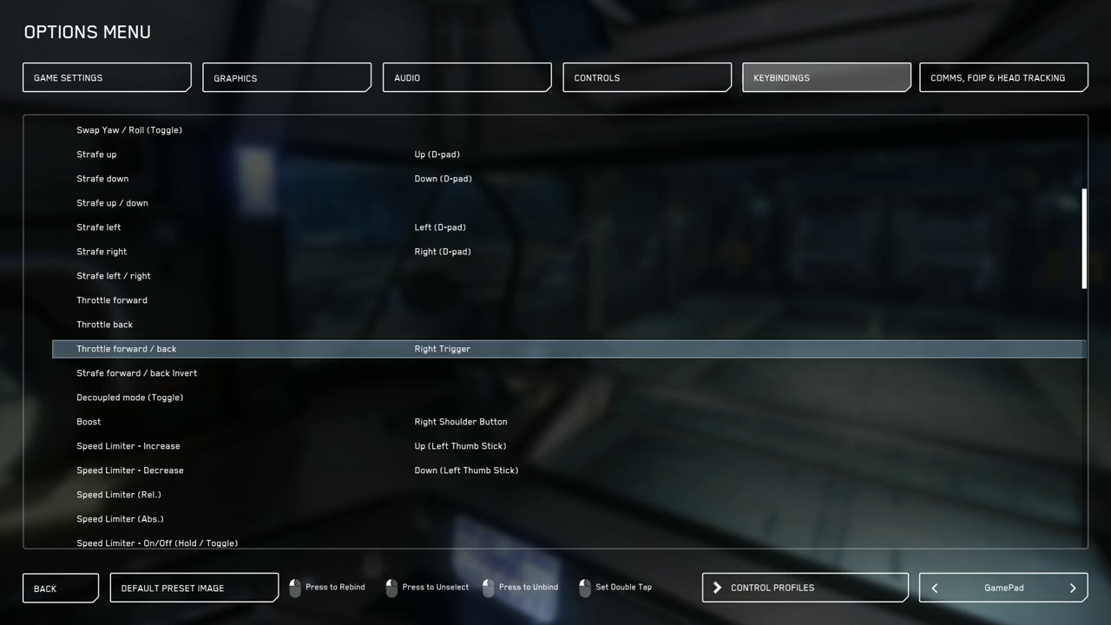
key("Escape")
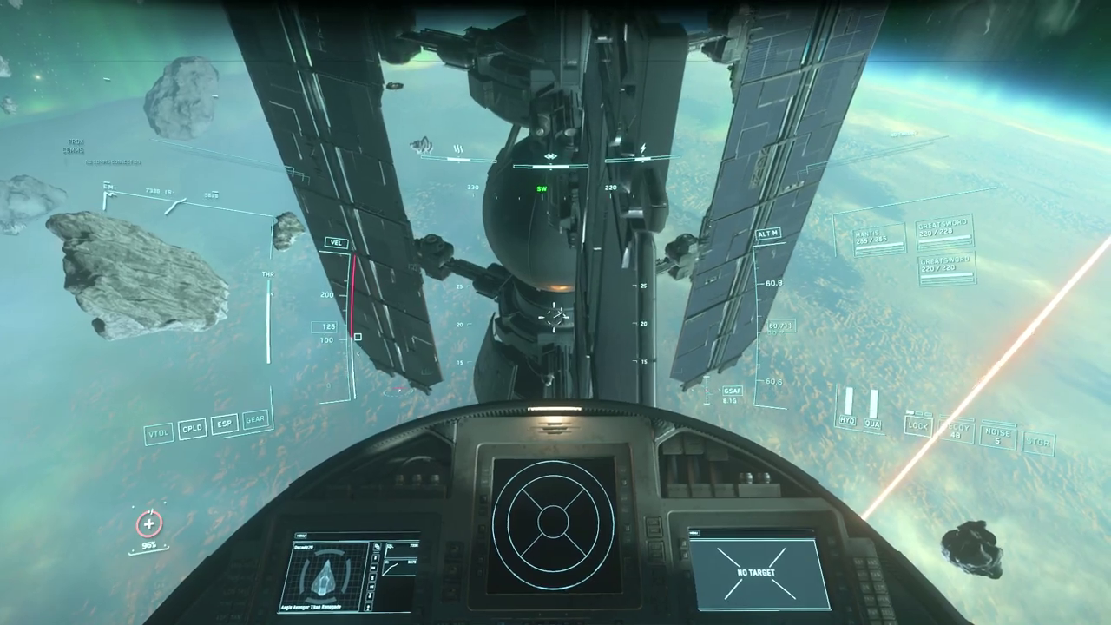